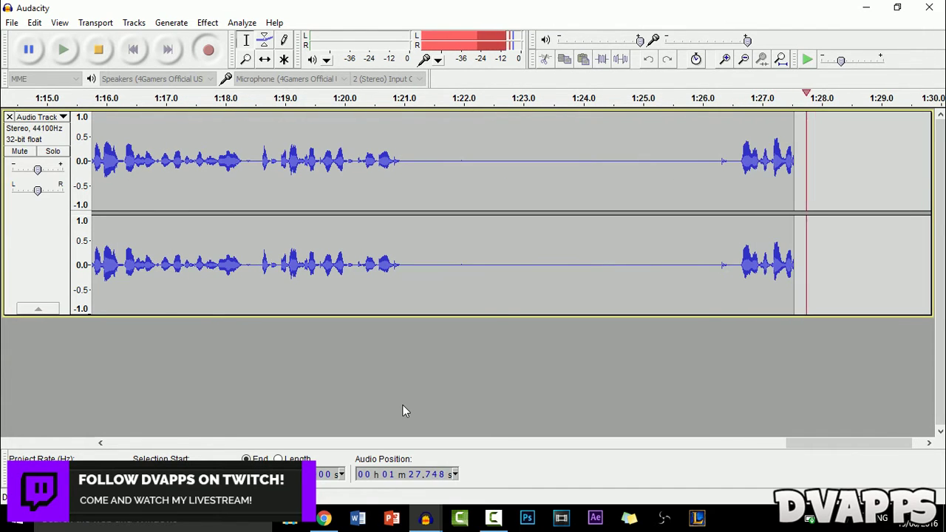
# Step: Show the open Audacity windows from the taskbar to choose the empty one
pyautogui.click(427, 517)
# Step: Bring up the empty second Audacity window, then switch back to the recording window
pyautogui.click(500, 462)
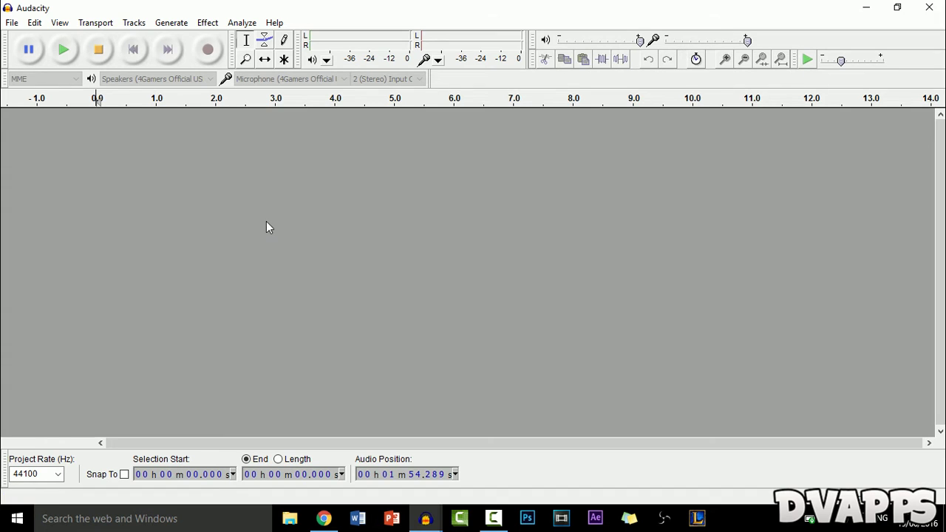
pyautogui.click(208, 49)
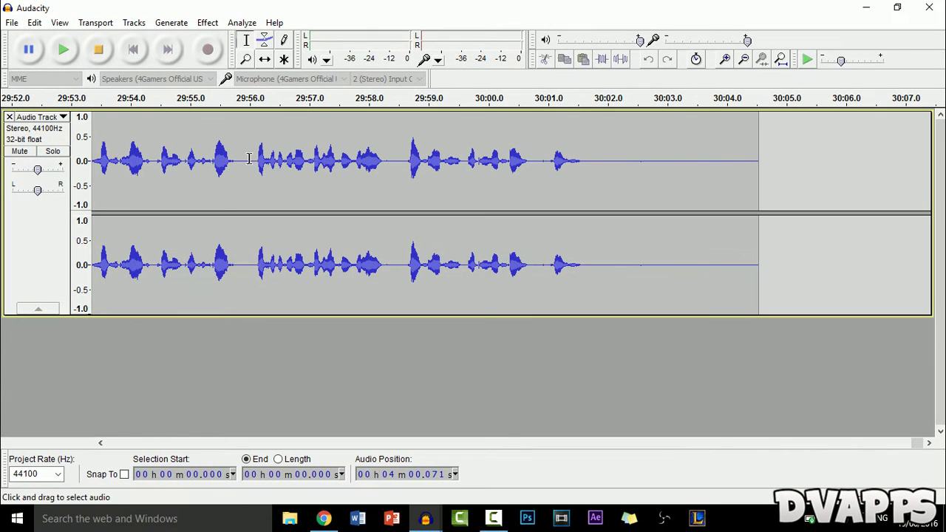
# Step: Stop the recording and look over the audio from 29:56.6 to 30:03.7
pyautogui.click(249, 159)
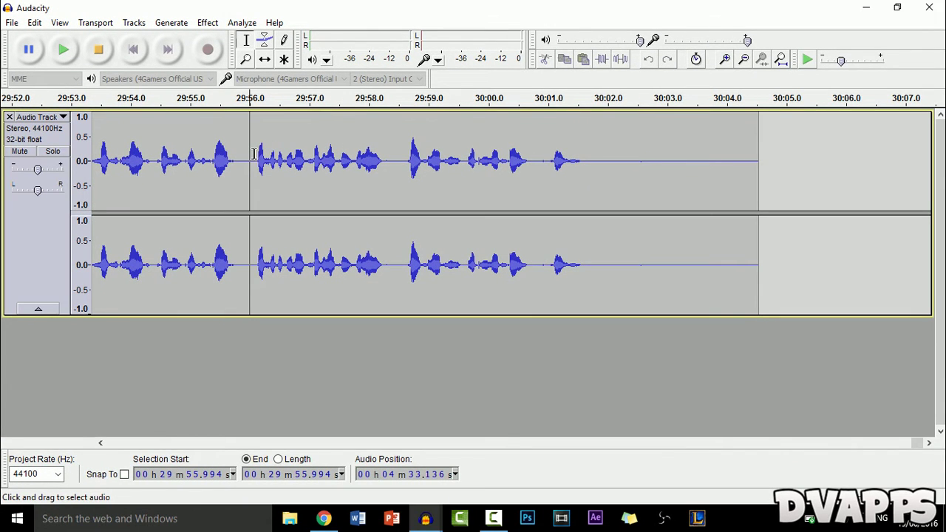
pyautogui.press('space')
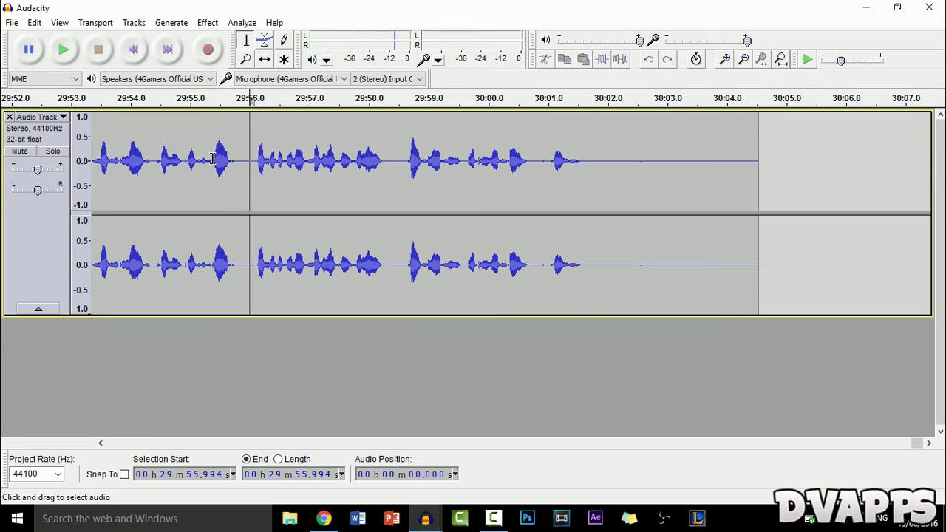
pyautogui.click(292, 145)
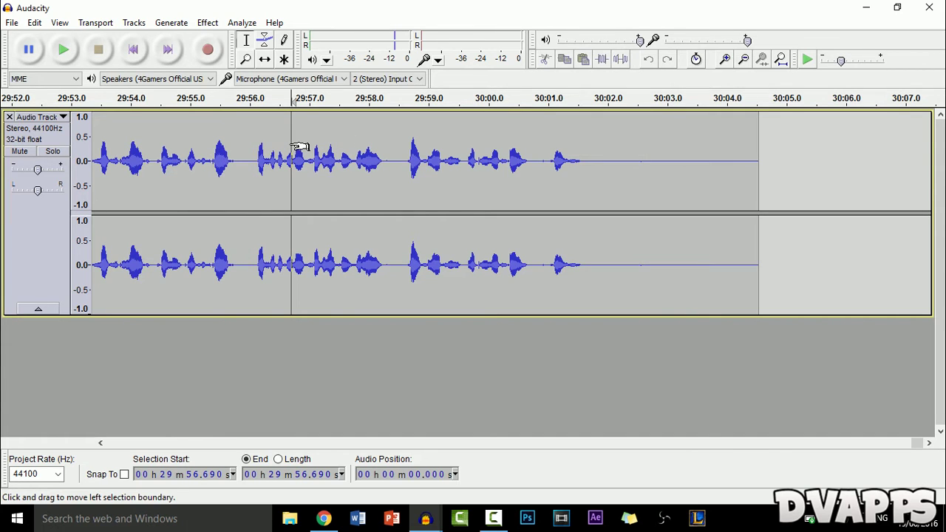
pyautogui.moveTo(289, 140); pyautogui.dragTo(737, 147)
pyautogui.click(579, 189)
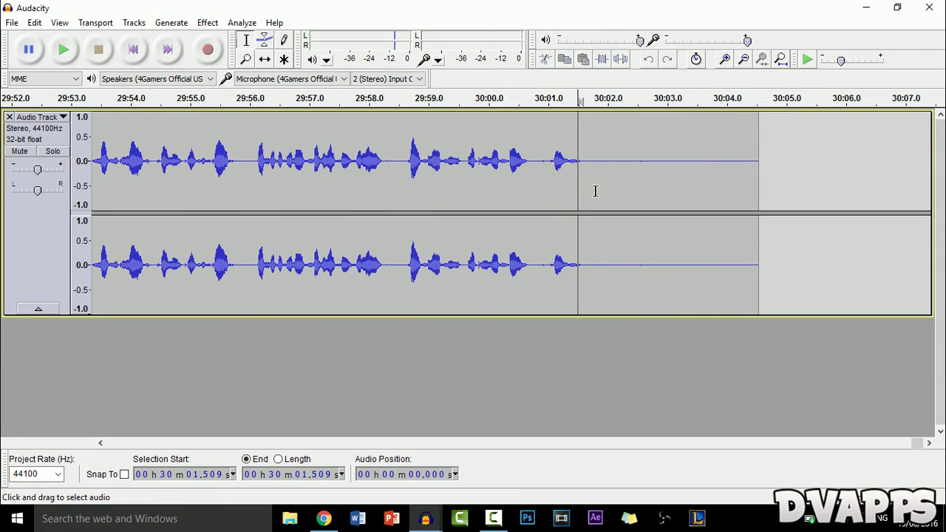
# Step: Cut the 30:00.870–30:01.868 sound, then undo the cut
pyautogui.moveTo(540, 164); pyautogui.dragTo(599, 148)
pyautogui.press('Delete')
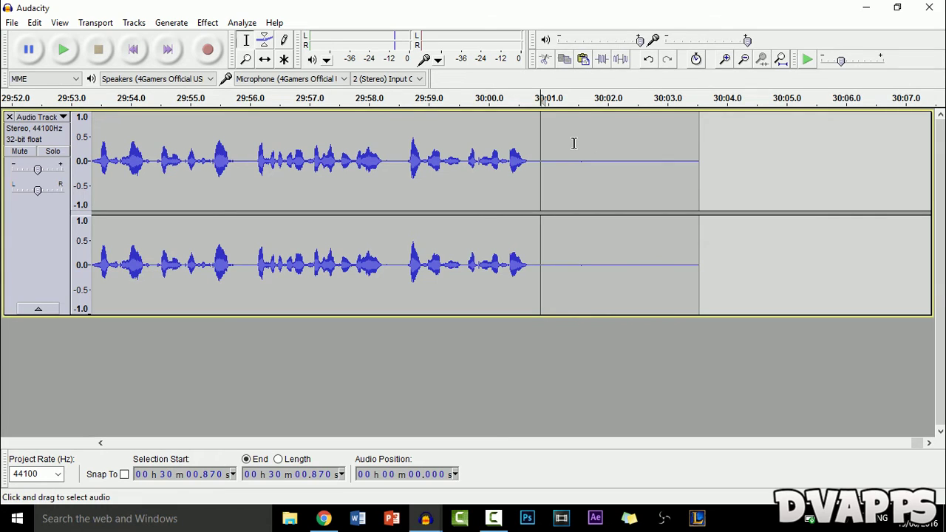
pyautogui.hotkey('ctrl', 'z')
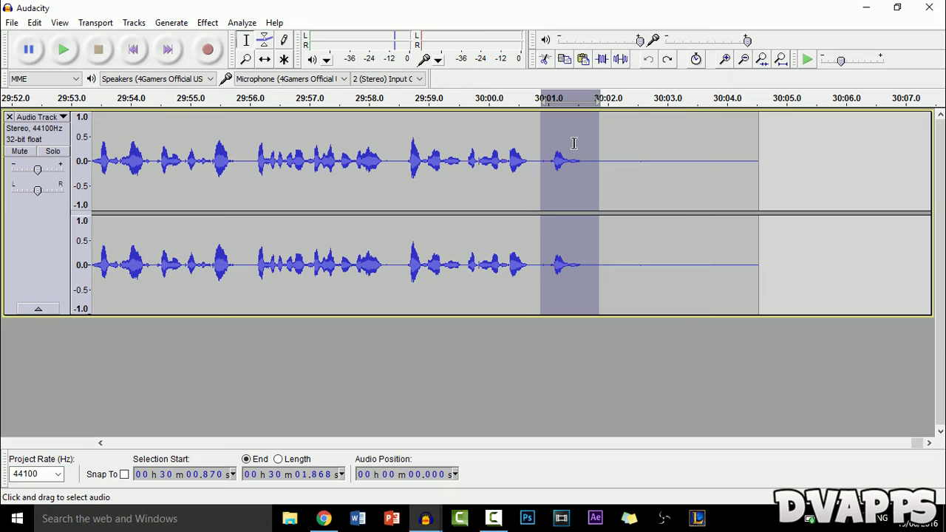
# Step: Paste the cut second at 30:01.950, then undo the paste
pyautogui.click(606, 160)
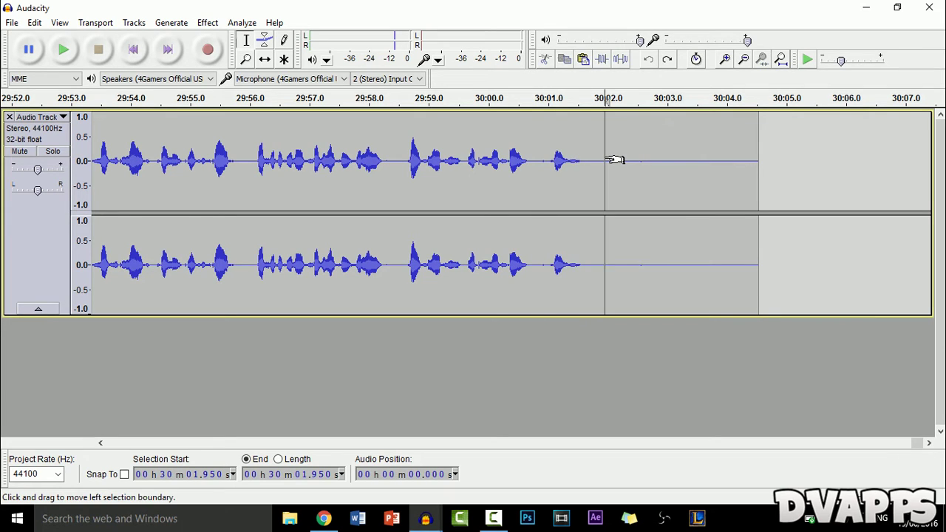
pyautogui.hotkey('ctrl', 'v')
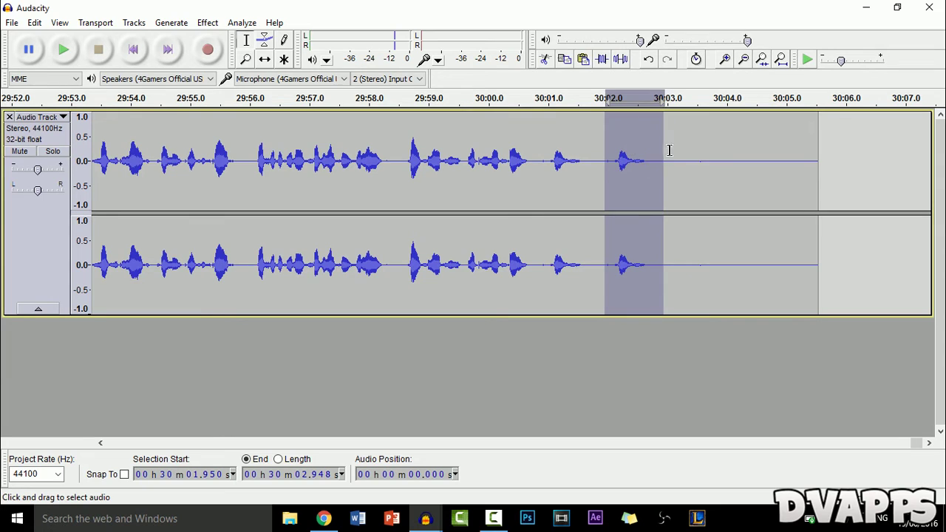
pyautogui.hotkey('ctrl', 'z')
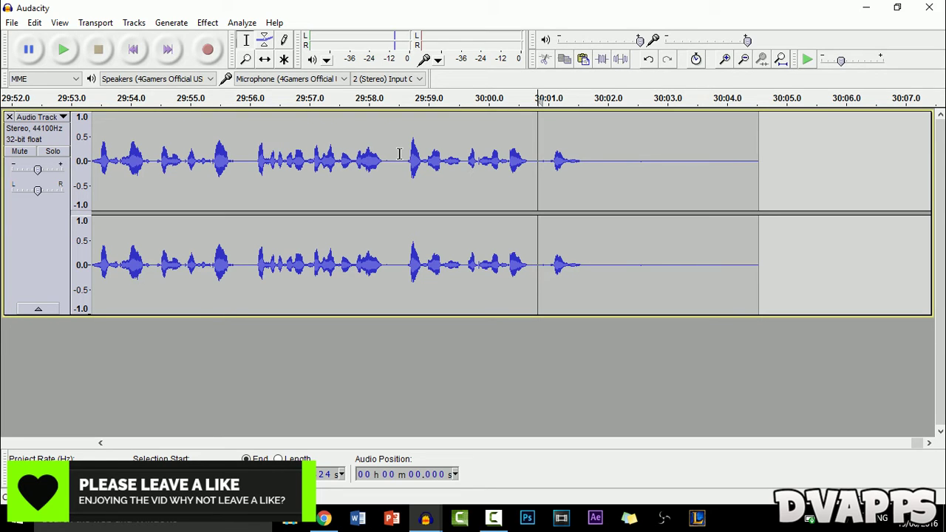
# Step: Open the Effect menu and scroll its list from Amplify through Cross Fade In
pyautogui.click(209, 24)
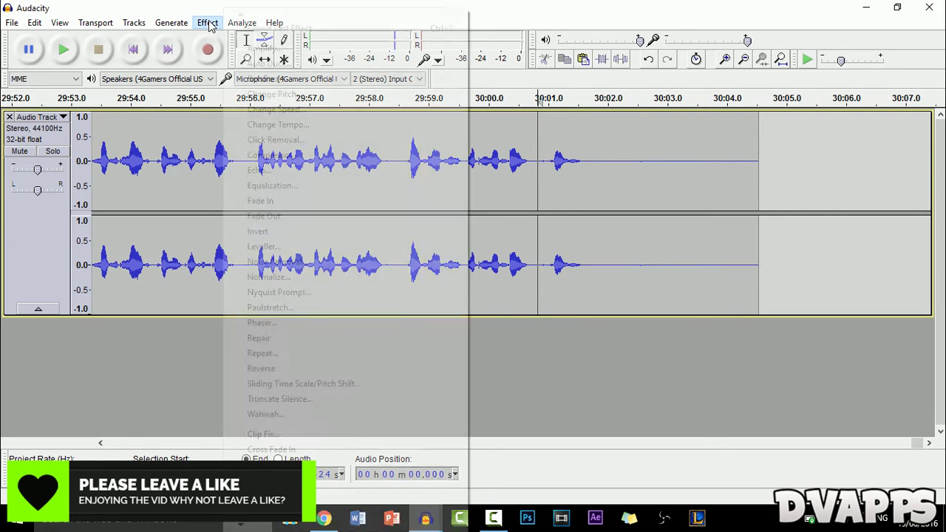
pyautogui.moveTo(242, 525)
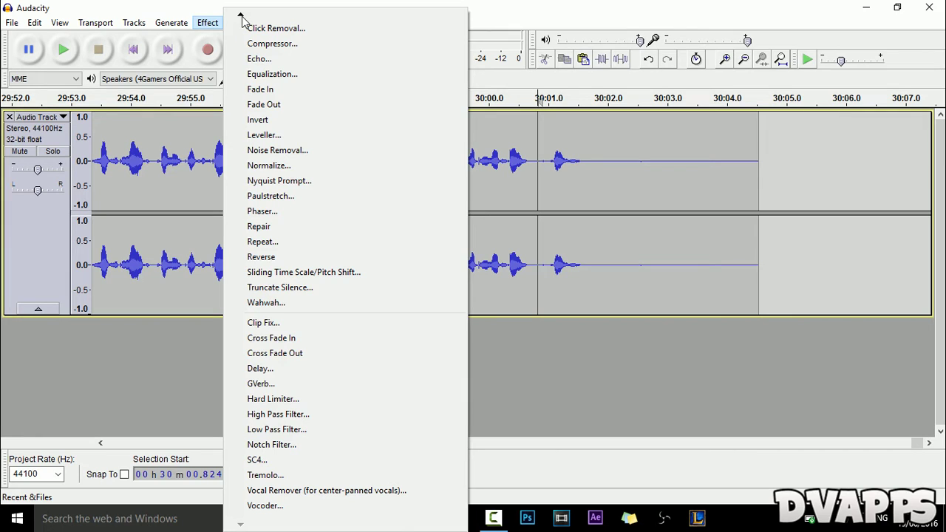
pyautogui.moveTo(242, 16)
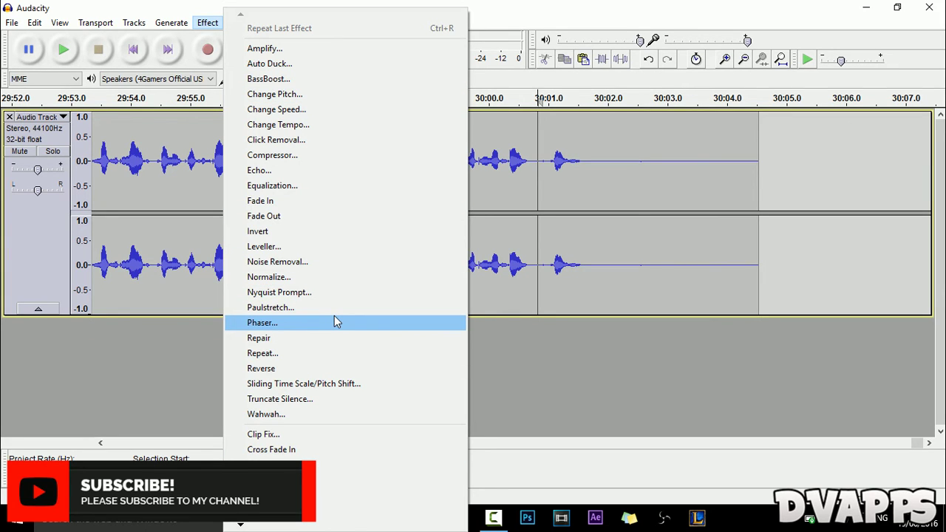
# Step: Select the silent tail after the last words, from about 30:01.7 onward, as a noise sample
pyautogui.moveTo(407, 169); pyautogui.dragTo(533, 169)
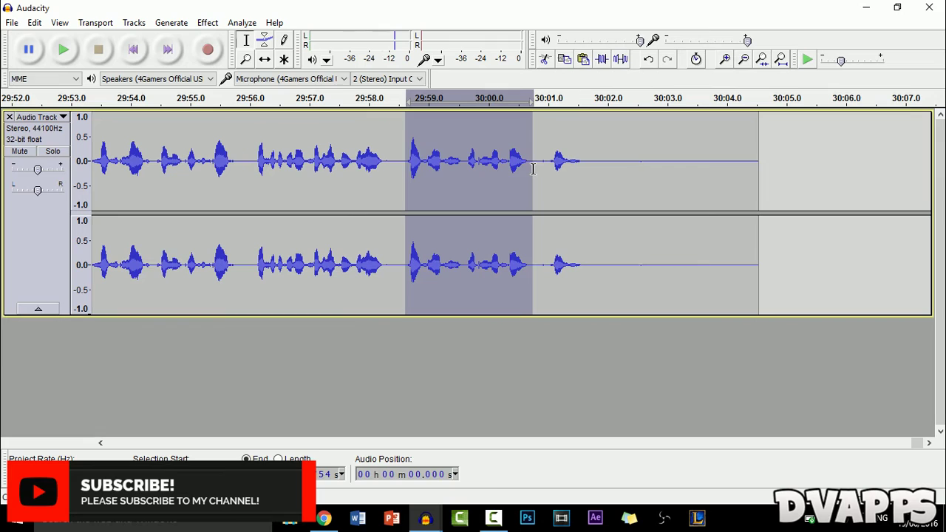
pyautogui.click(581, 166)
pyautogui.click(544, 164)
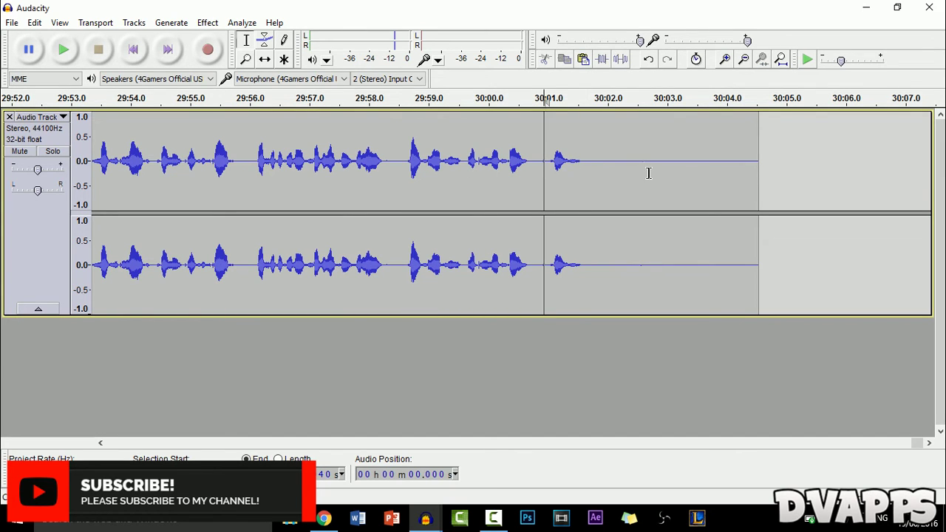
pyautogui.click(588, 158)
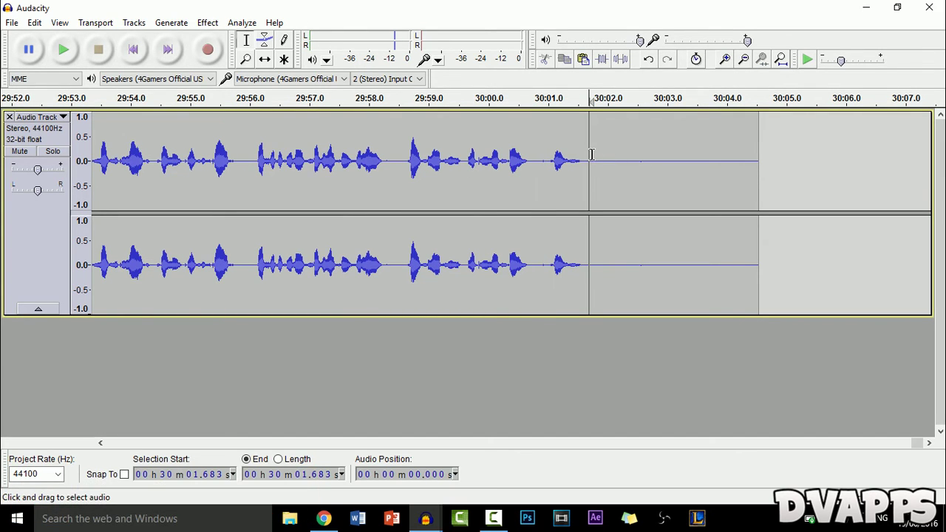
pyautogui.moveTo(591, 154); pyautogui.dragTo(773, 167)
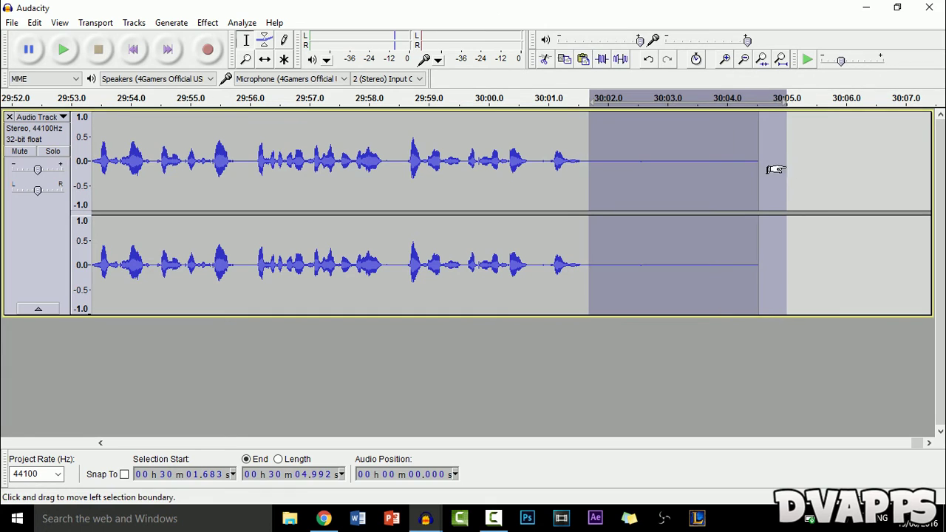
pyautogui.click(596, 164)
pyautogui.moveTo(604, 164); pyautogui.dragTo(703, 167)
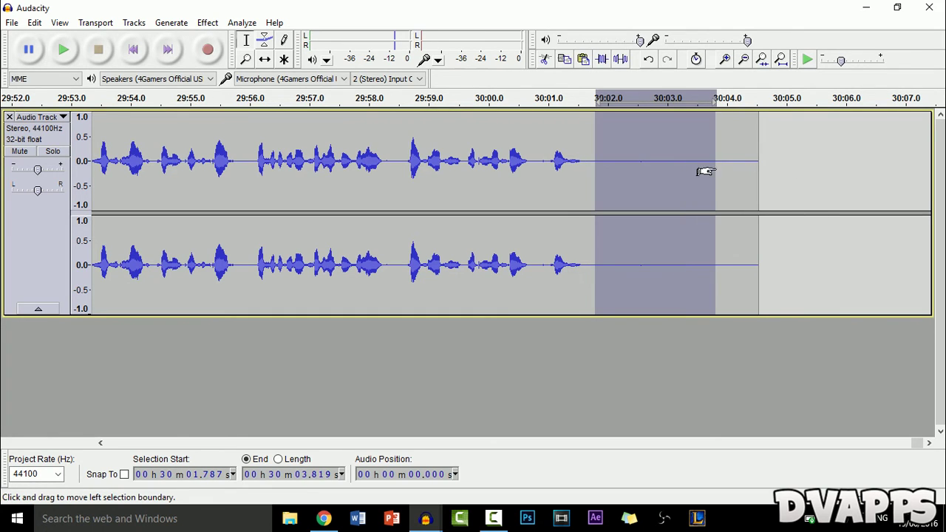
pyautogui.click(607, 163)
pyautogui.moveTo(587, 160); pyautogui.dragTo(759, 159)
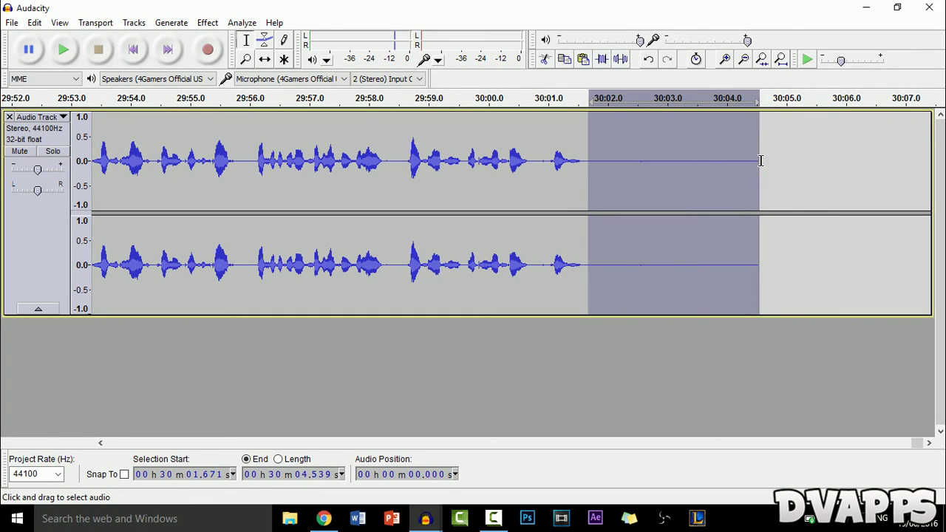
# Step: Capture the noise profile, then run Noise Removal on the 29:58.5–30:01.9 speech
pyautogui.click(208, 22)
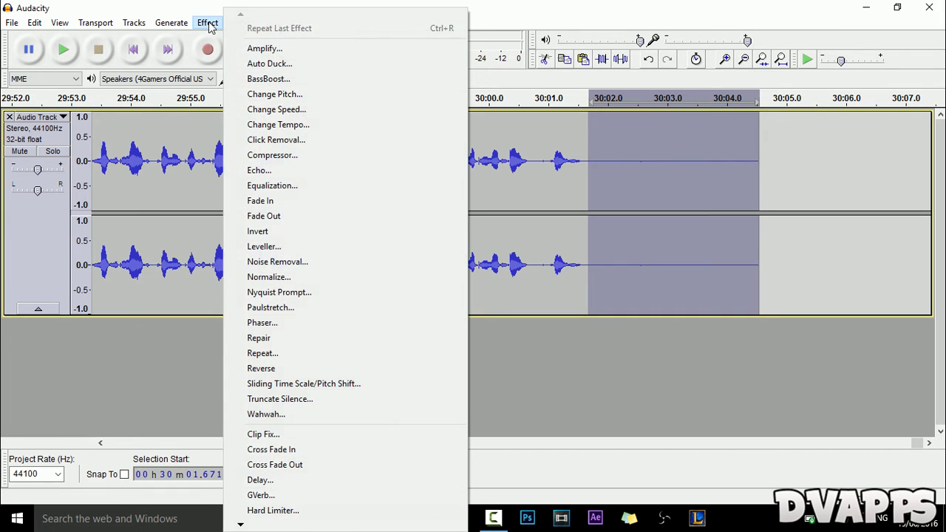
pyautogui.click(301, 263)
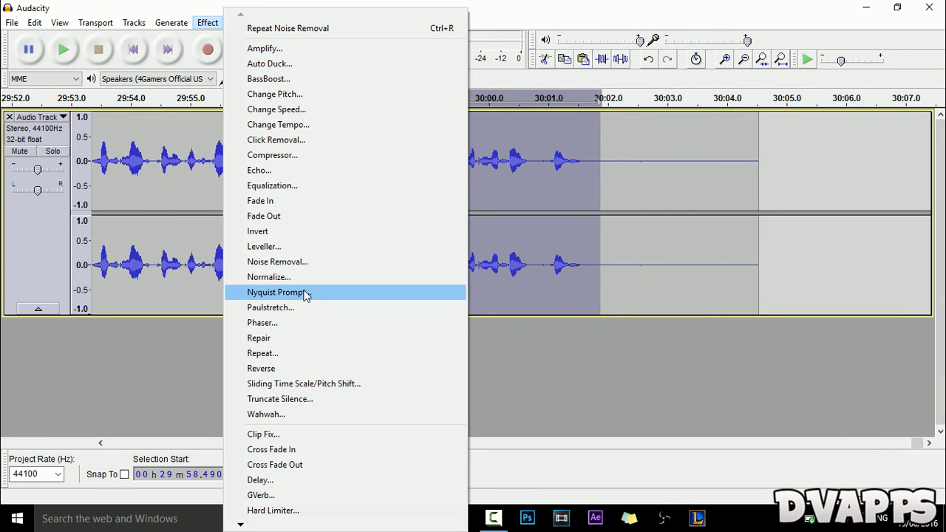
pyautogui.click(280, 262)
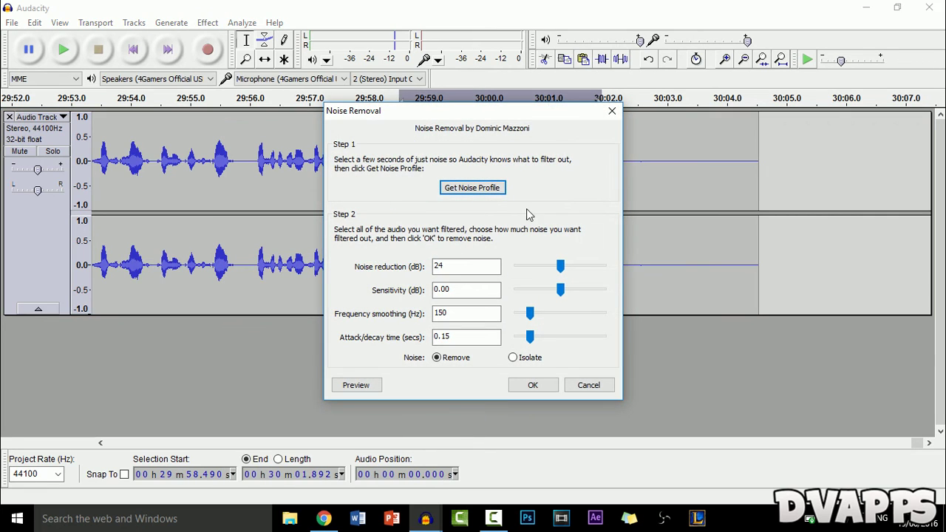
pyautogui.click(522, 382)
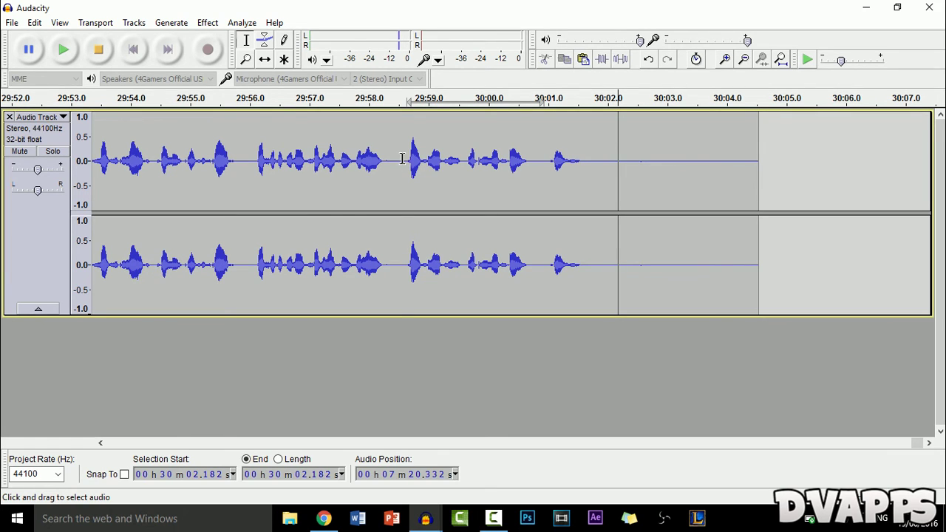
# Step: Apply the Bass Boost equalization curve to the 29:58.560–30:00.882 phrase
pyautogui.moveTo(402, 158); pyautogui.dragTo(540, 160)
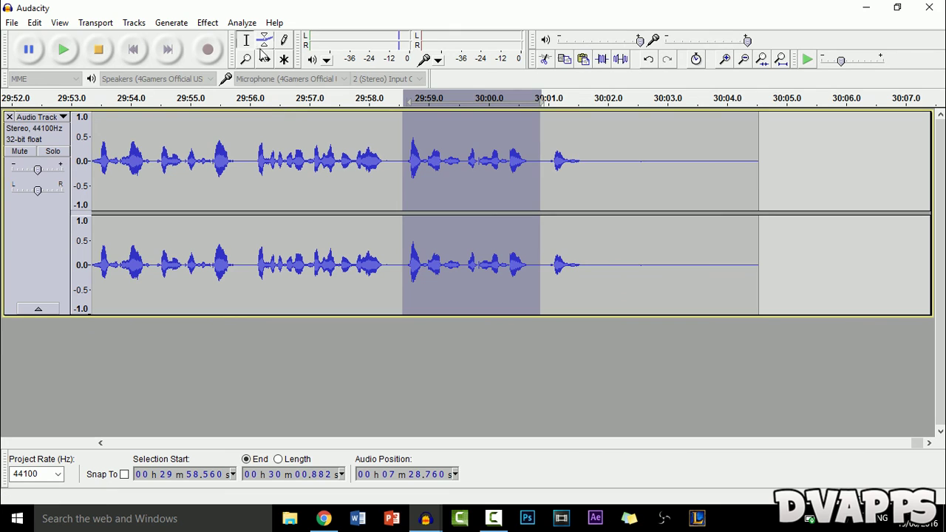
pyautogui.click(208, 25)
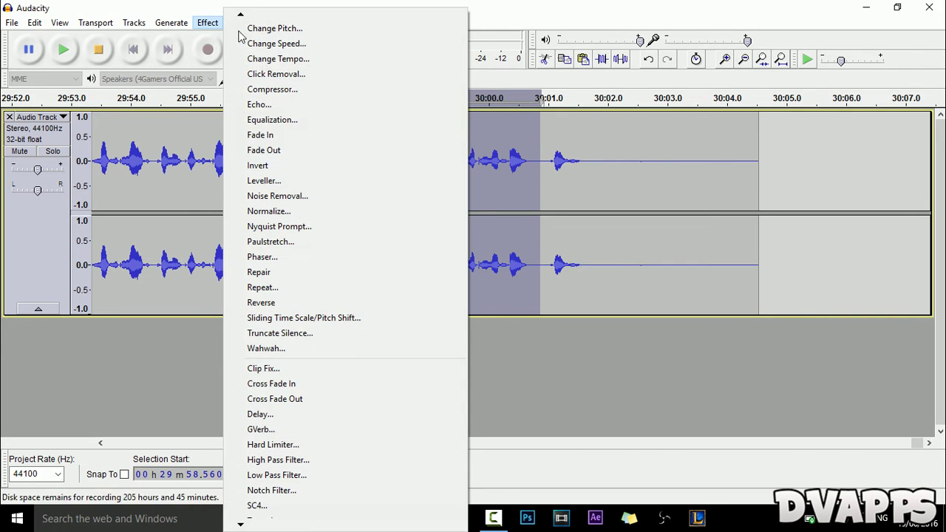
pyautogui.click(290, 126)
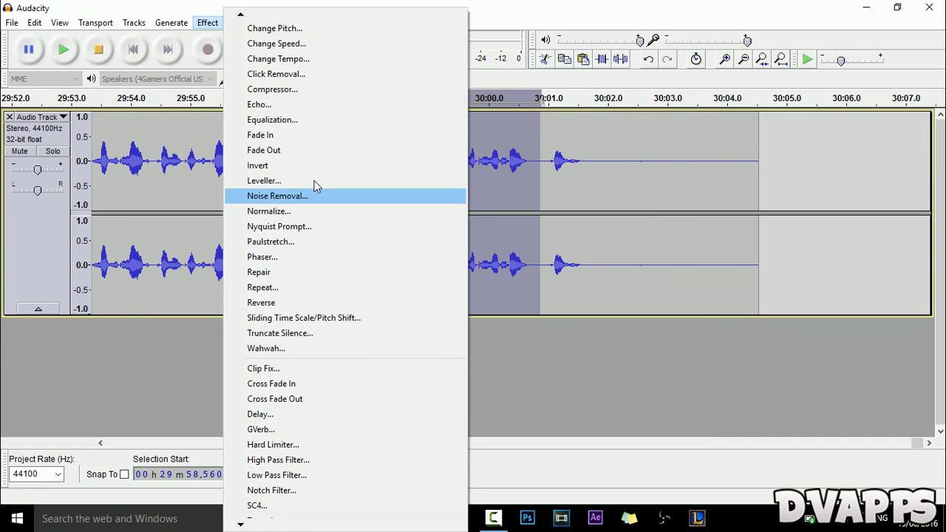
pyautogui.click(304, 126)
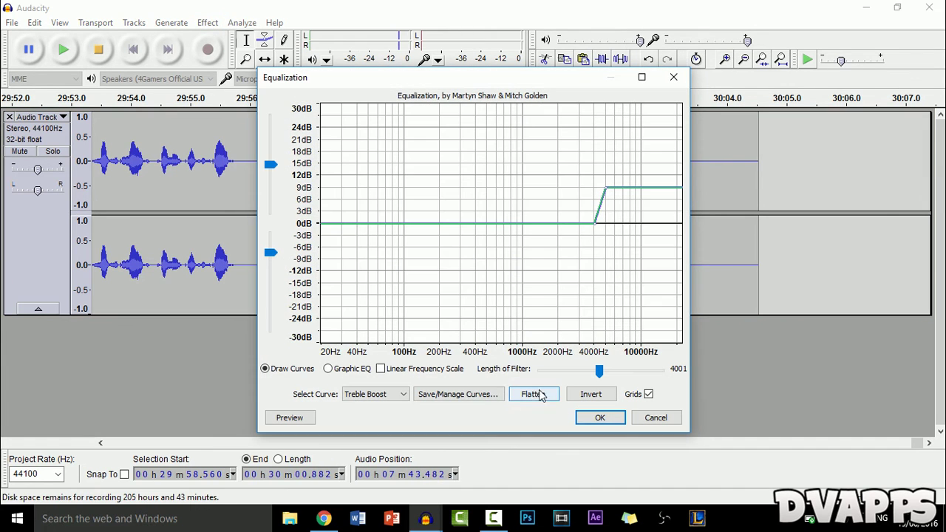
pyautogui.click(385, 396)
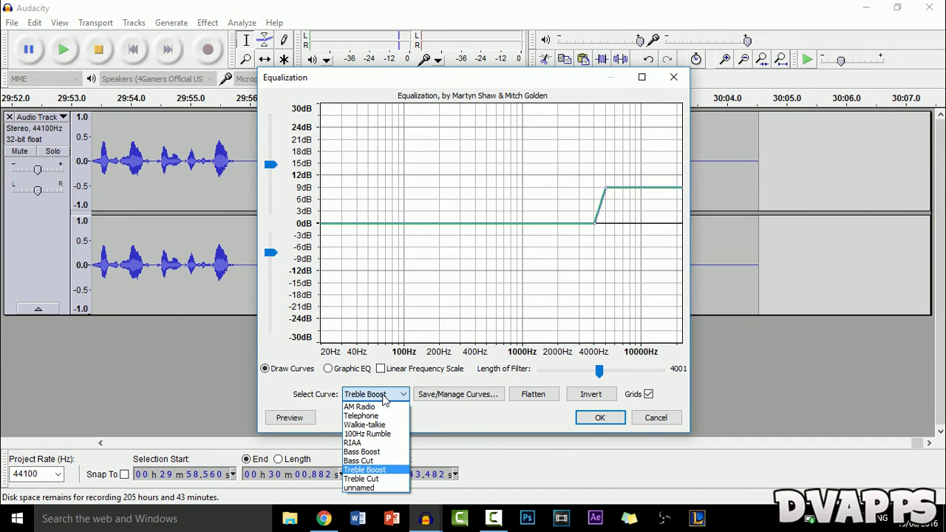
pyautogui.click(382, 451)
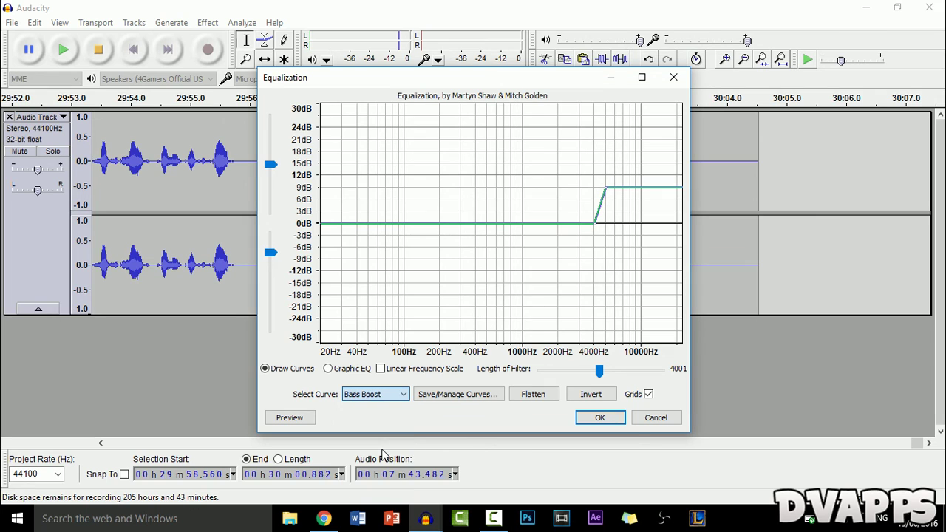
pyautogui.click(600, 417)
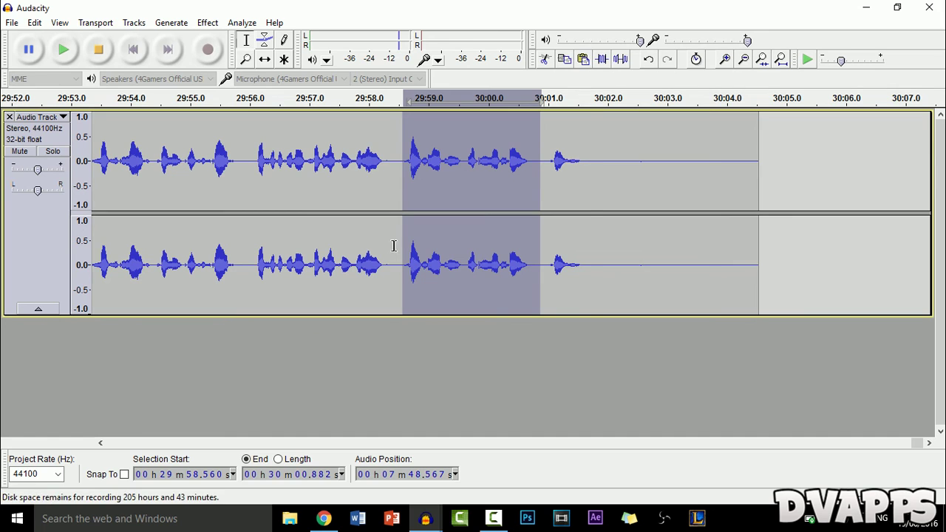
# Step: Export the track to the Desktop as a 16-bit WAV file named Audio
pyautogui.click(12, 22)
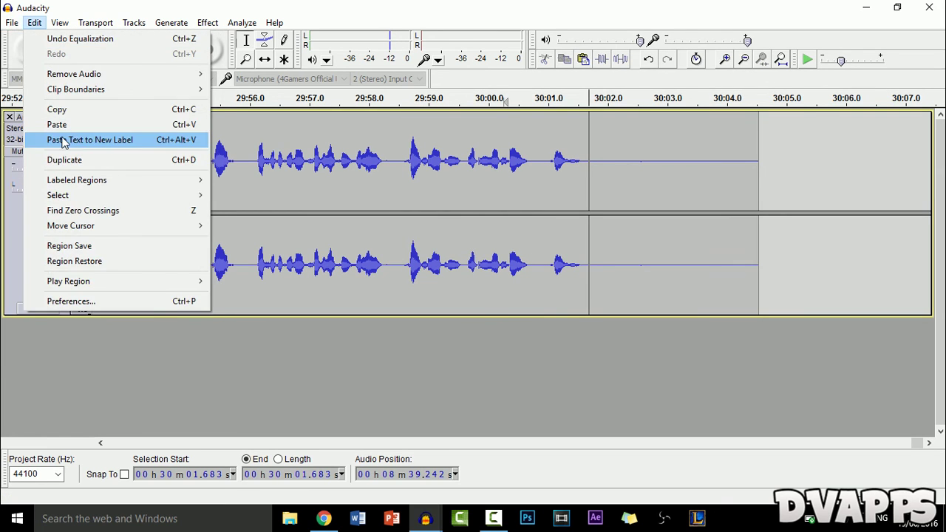
pyautogui.click(46, 212)
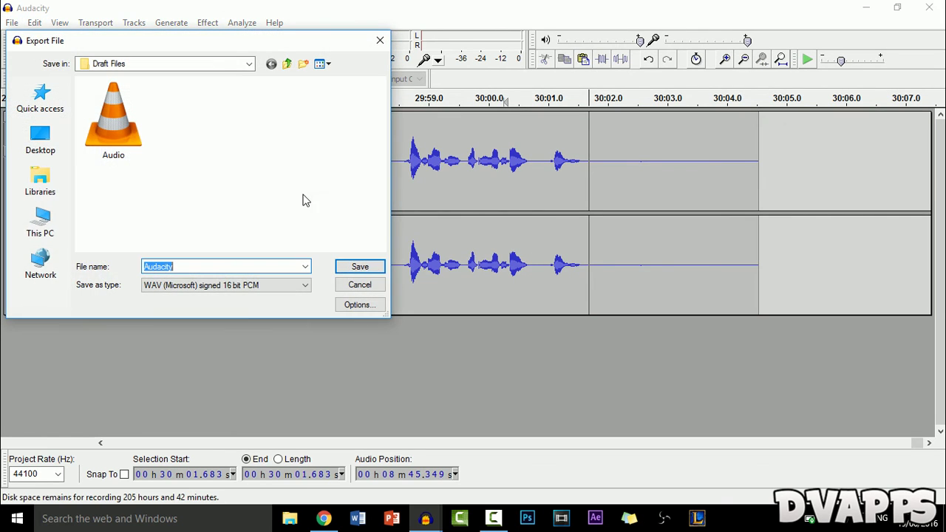
pyautogui.click(288, 64)
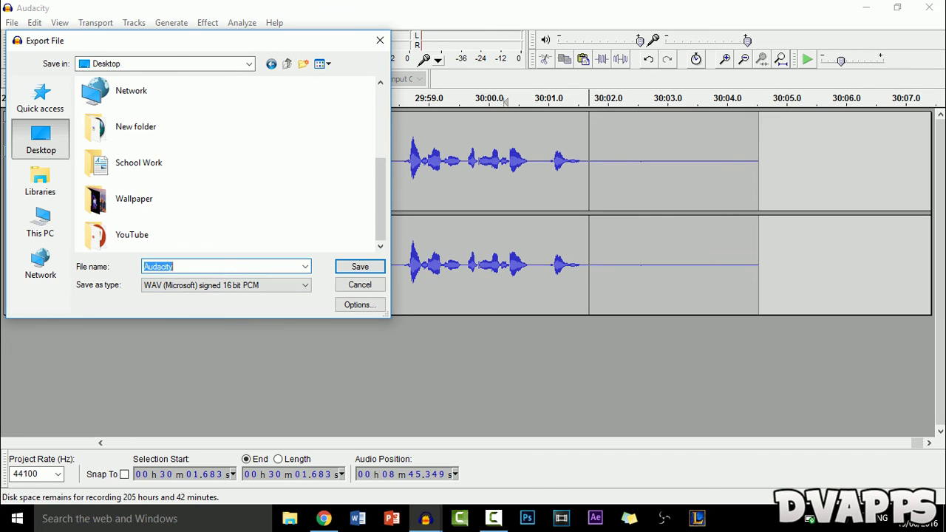
pyautogui.write('Audipo')
pyautogui.press('BackSpace')
pyautogui.press('BackSpace')
pyautogui.write('o')
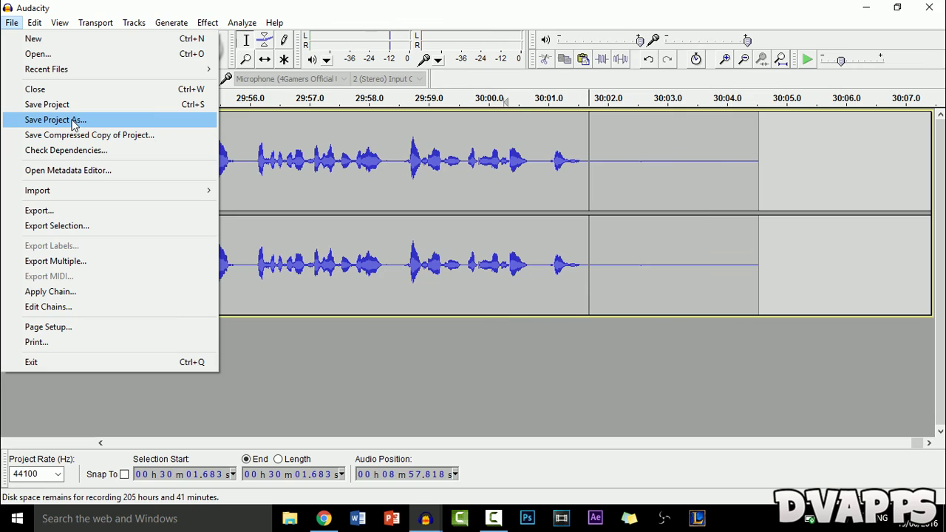
# Step: Save the cleaned recording as a new Audacity project with Save Project As
pyautogui.click(65, 124)
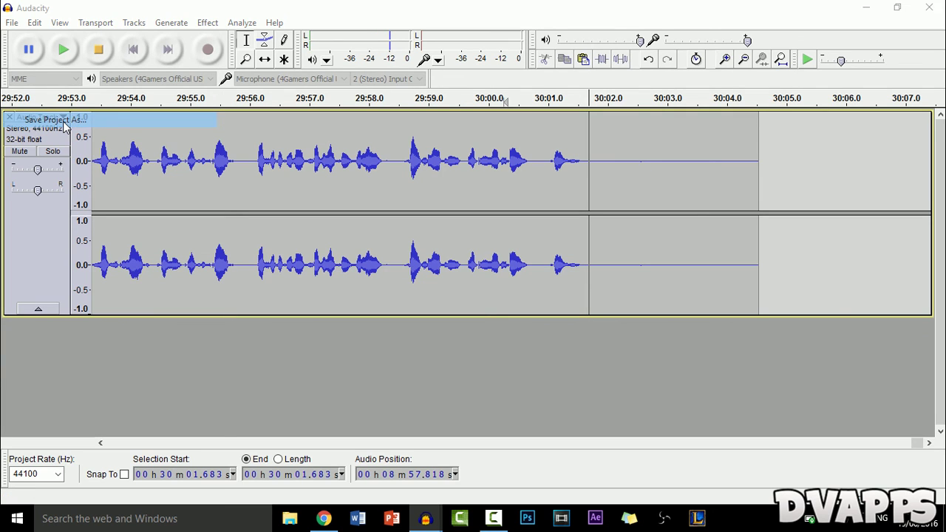